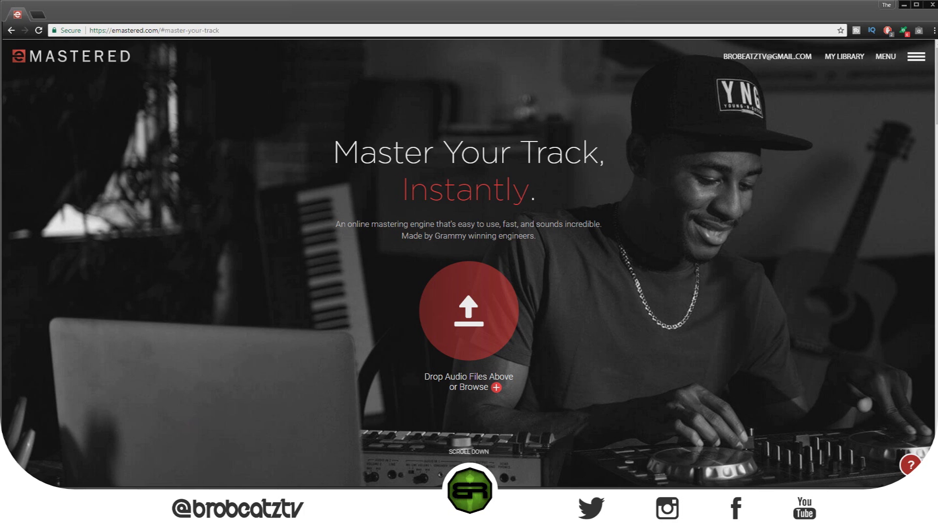
Step: Drop the beat's audio file onto eMastered's upload circle, then switch to FL Studio
{"action": "left_click_drag", "start_coordinate": [283, 268], "coordinate": [463, 318]}
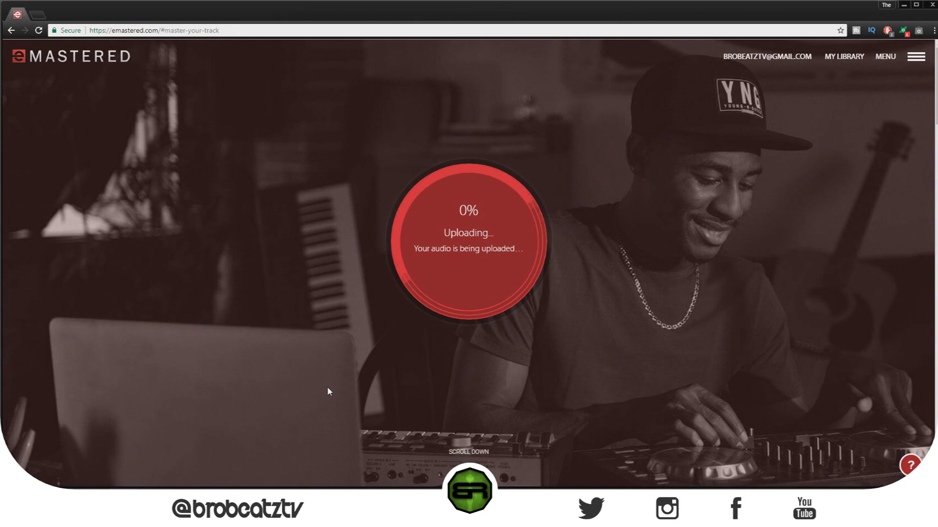
{"action": "mouse_move", "coordinate": [83, 518]}
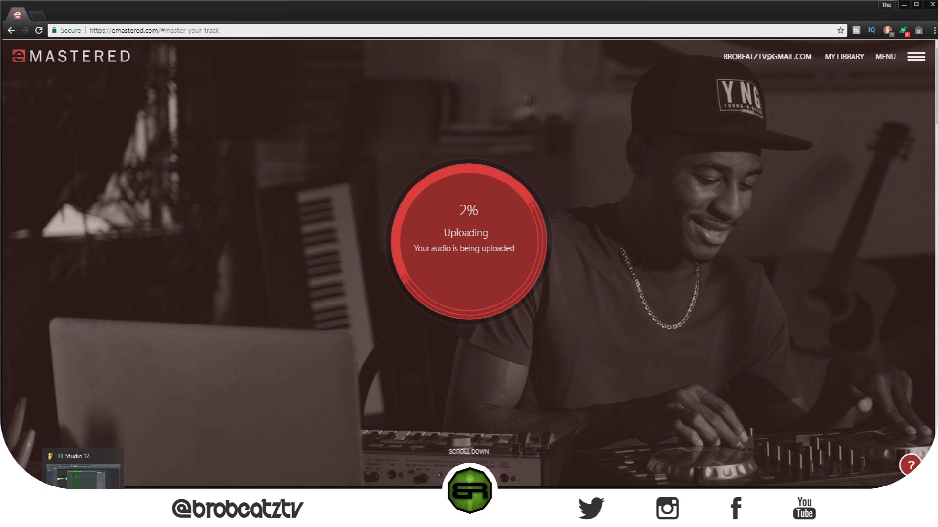
{"action": "left_click", "coordinate": [84, 518]}
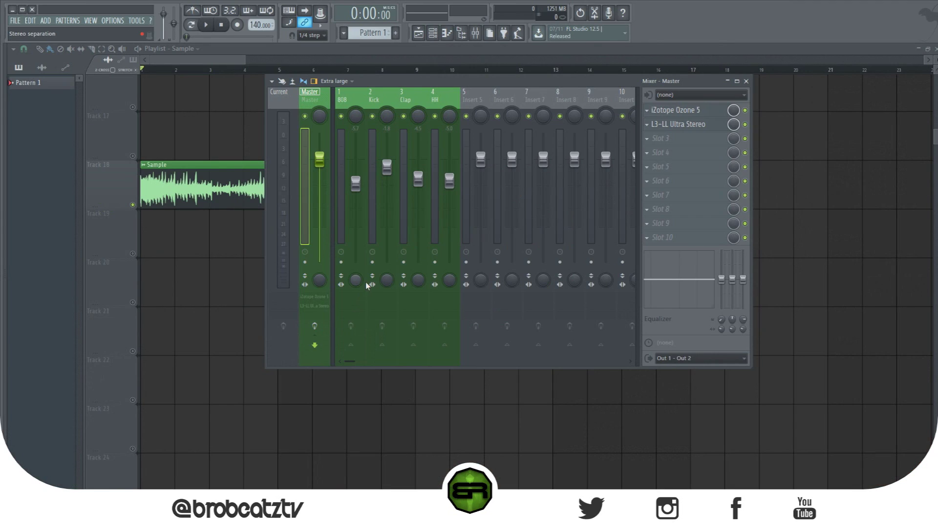
Step: Shift the Mixer window right and play the beat to hear the unmastered mix
{"action": "left_click_drag", "start_coordinate": [400, 81], "coordinate": [529, 102]}
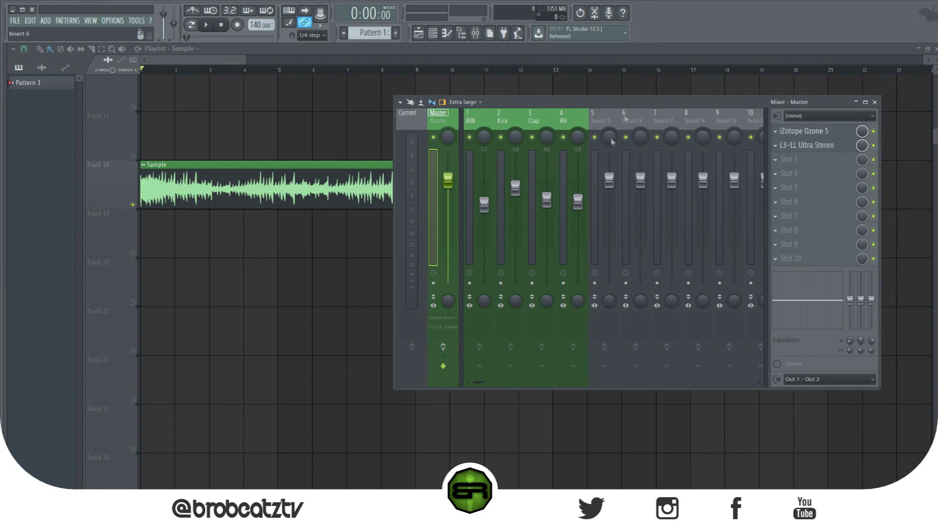
{"action": "left_click_drag", "start_coordinate": [452, 111], "coordinate": [485, 101]}
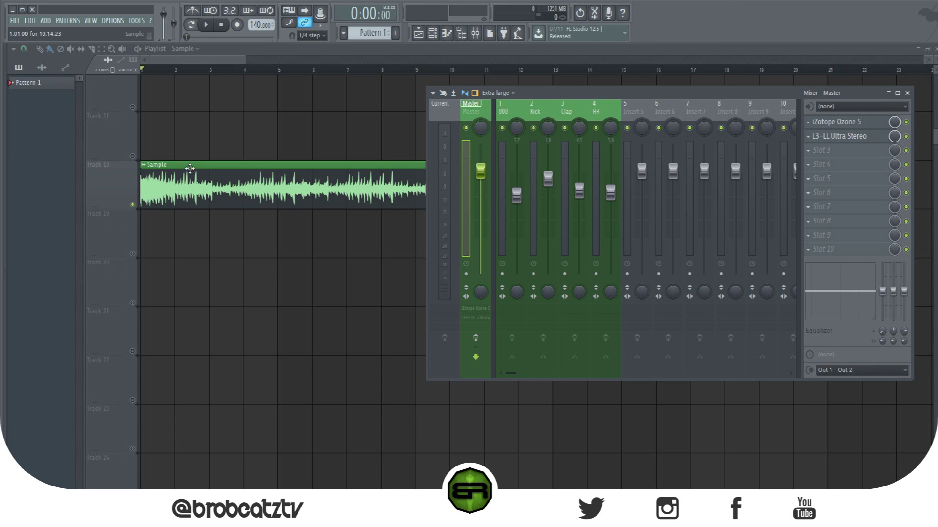
{"action": "key", "text": "space"}
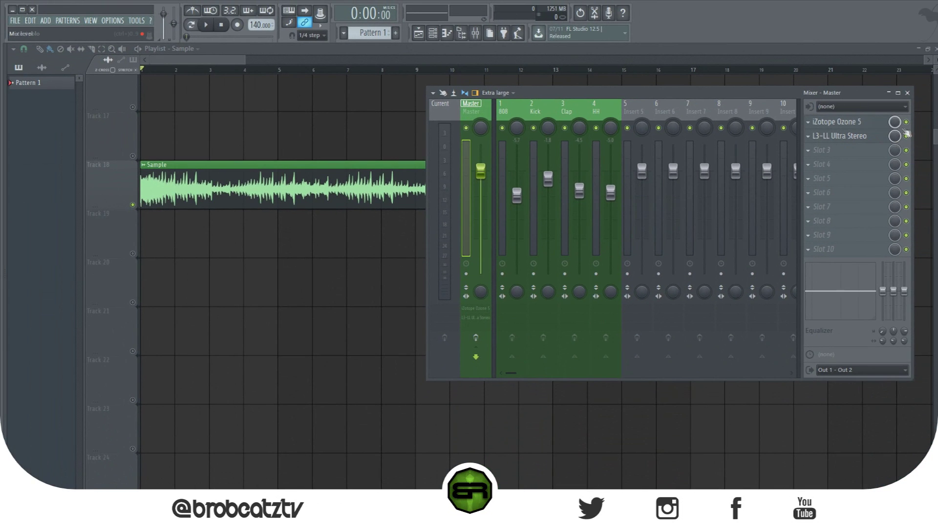
Step: Bypass L3-LL Ultra Stereo on the Master and lower the Master fader to -5.9
{"action": "left_click_drag", "start_coordinate": [845, 93], "coordinate": [567, 120]}
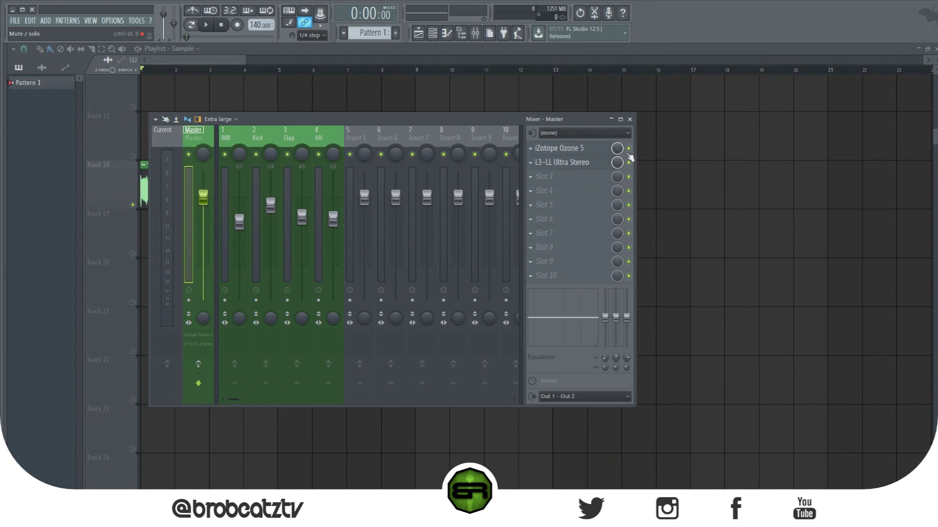
{"action": "left_click", "coordinate": [629, 163]}
{"action": "left_click_drag", "start_coordinate": [270, 119], "coordinate": [422, 108]}
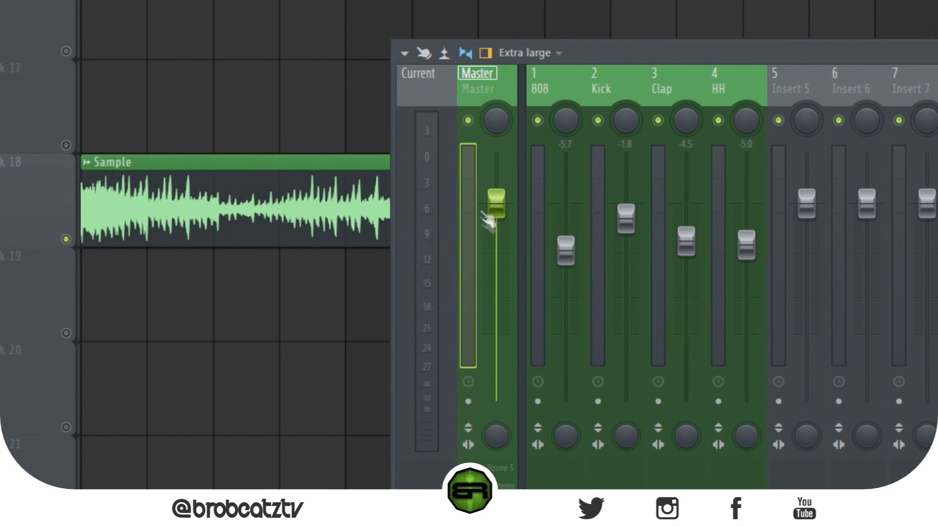
{"action": "key", "text": "space"}
{"action": "left_click_drag", "start_coordinate": [496, 202], "coordinate": [495, 249]}
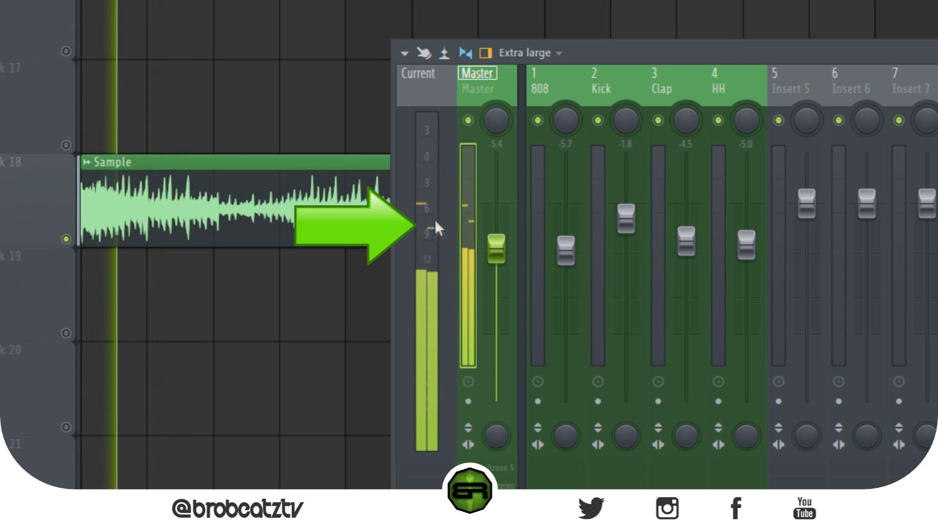
{"action": "left_click_drag", "start_coordinate": [496, 249], "coordinate": [496, 253]}
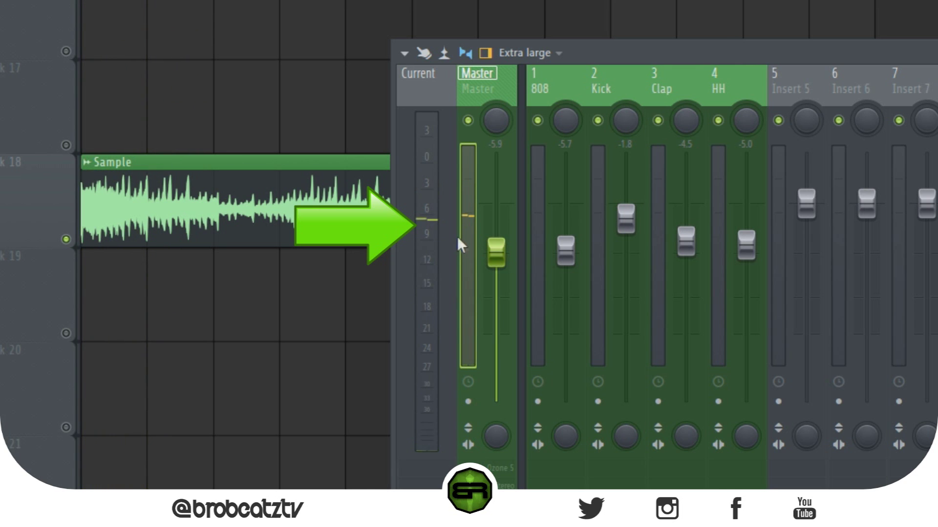
{"action": "key", "text": "space"}
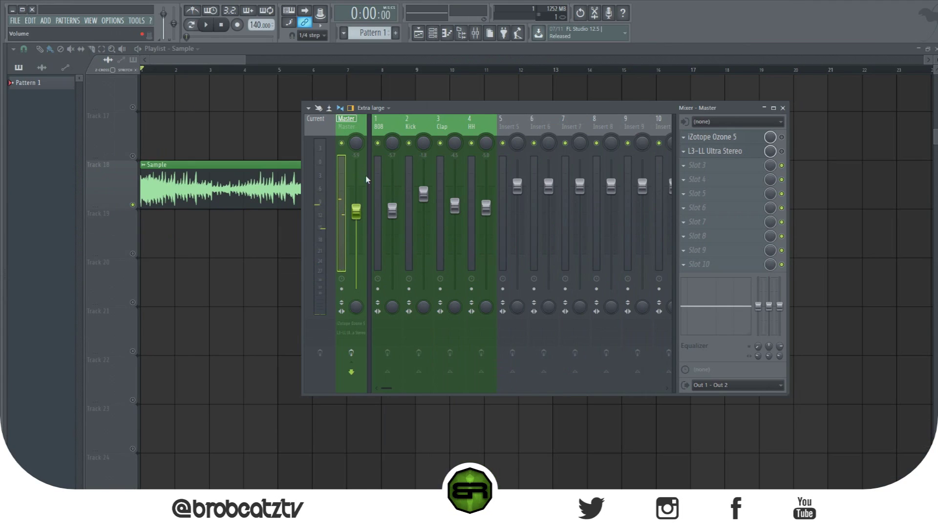
Step: Lower the 808, Kick, Clap and HH tracks together, delete the Sample clip, close the Mixer
{"action": "left_click_drag", "start_coordinate": [486, 123], "coordinate": [392, 136]}
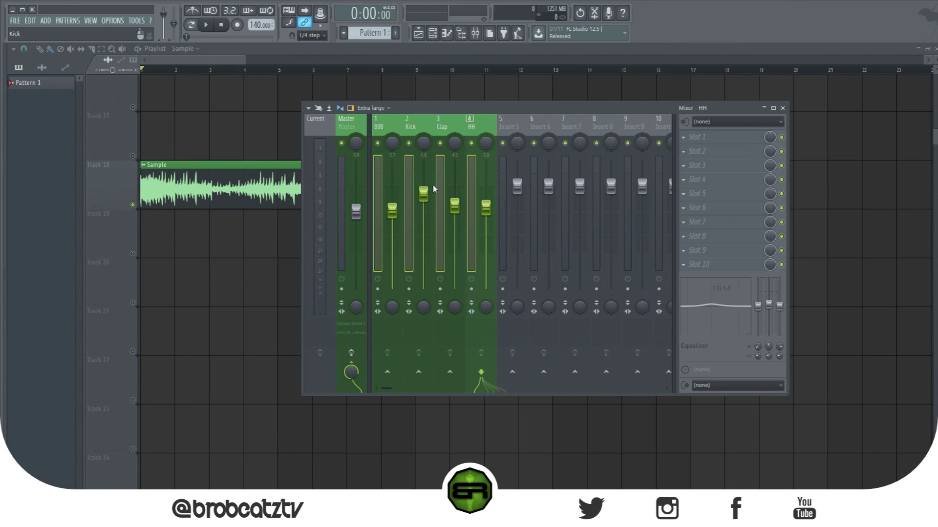
{"action": "mouse_move", "coordinate": [428, 194]}
{"action": "left_mouse_down"}
{"action": "mouse_move", "coordinate": [423, 226]}
{"action": "mouse_move", "coordinate": [423, 203]}
{"action": "mouse_move", "coordinate": [423, 211]}
{"action": "left_mouse_up"}
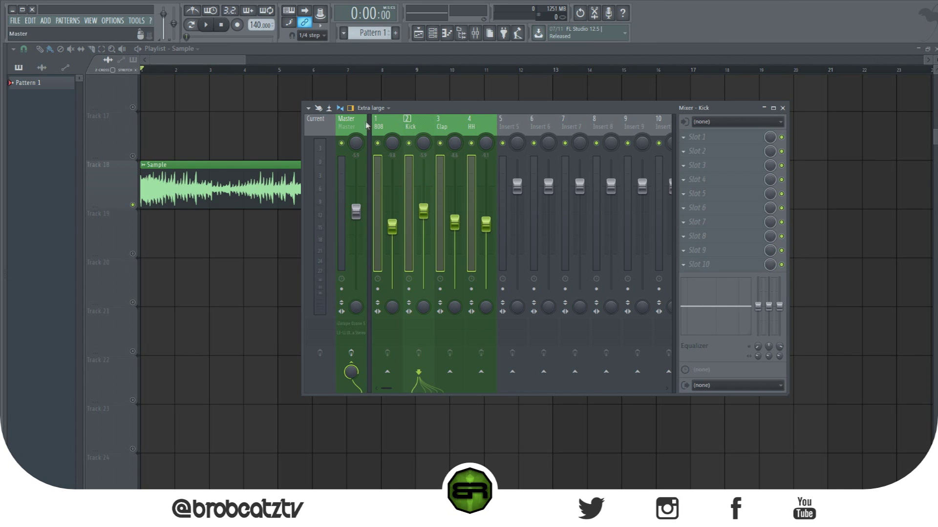
{"action": "left_click", "coordinate": [349, 194]}
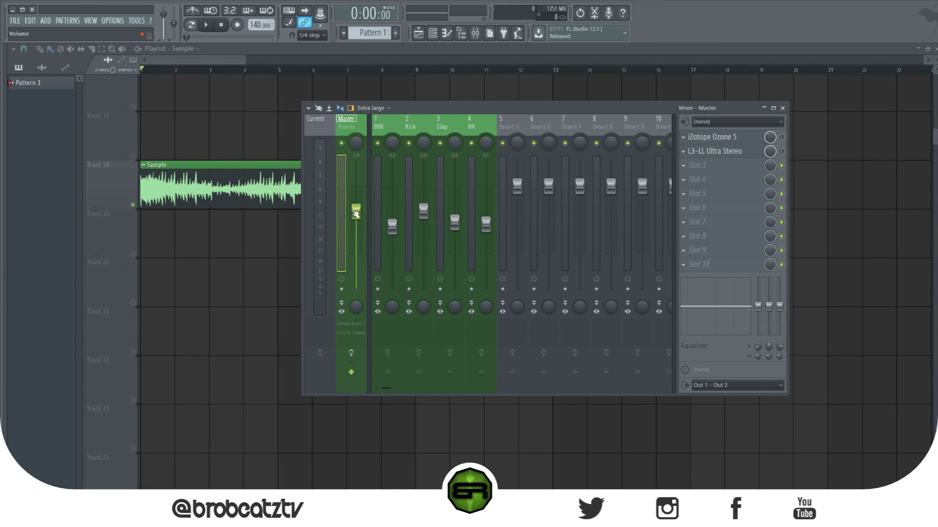
{"action": "left_click_drag", "start_coordinate": [488, 108], "coordinate": [516, 106]}
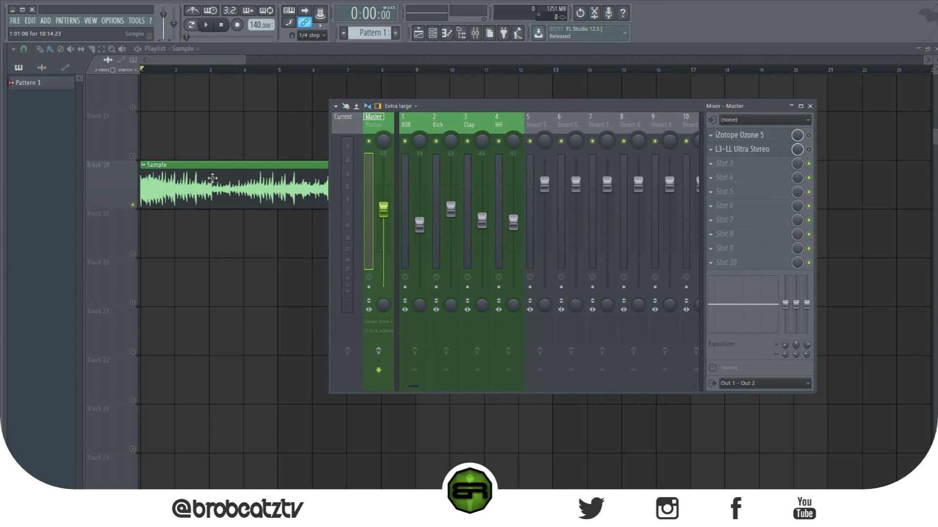
{"action": "right_click", "coordinate": [185, 179]}
{"action": "key", "text": "F9"}
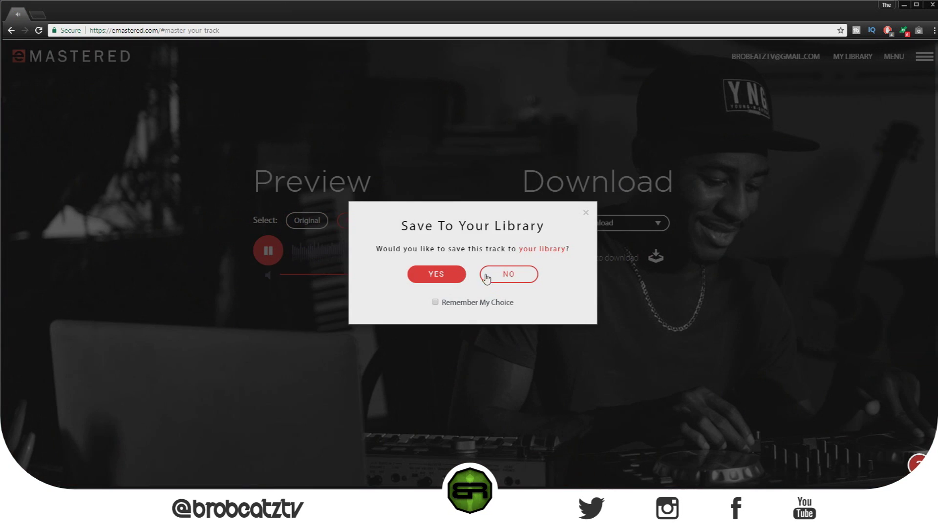
Step: Save the master to the library and start previewing the original version
{"action": "left_click", "coordinate": [439, 275]}
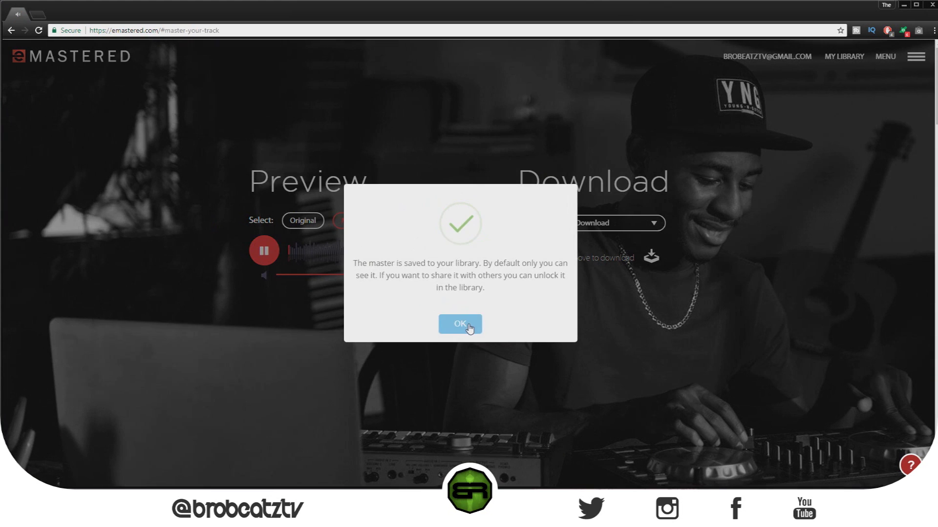
{"action": "left_click", "coordinate": [460, 325]}
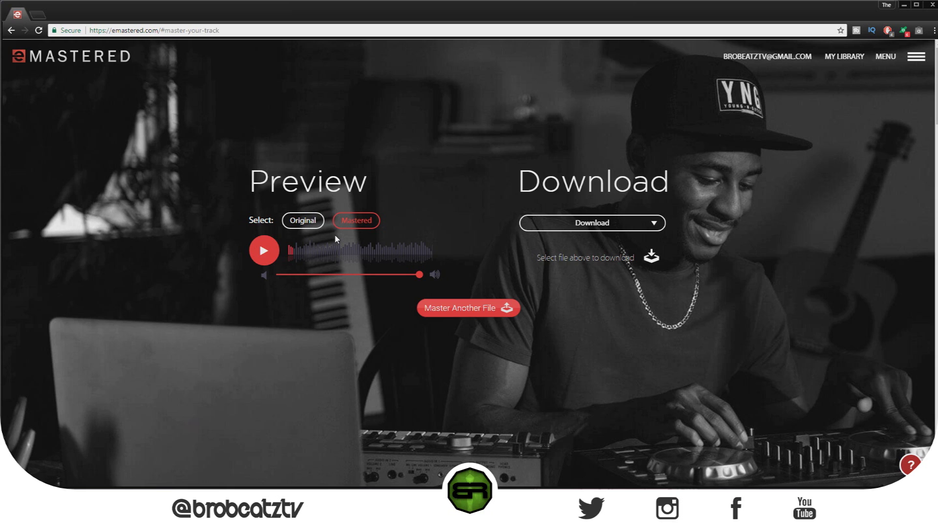
{"action": "left_click", "coordinate": [303, 221]}
{"action": "left_click", "coordinate": [263, 252]}
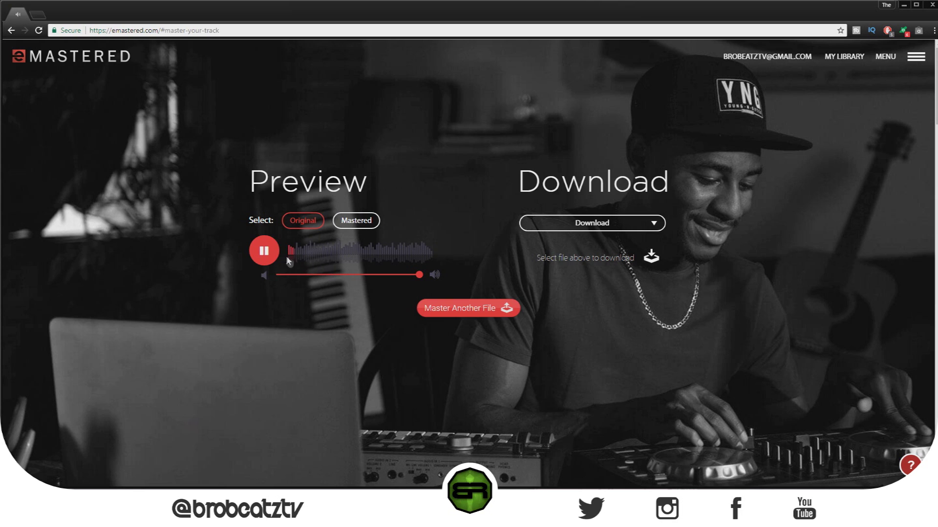
Step: Toggle between mastered and original previews, stop playback, and show the download formats
{"action": "left_click", "coordinate": [359, 224]}
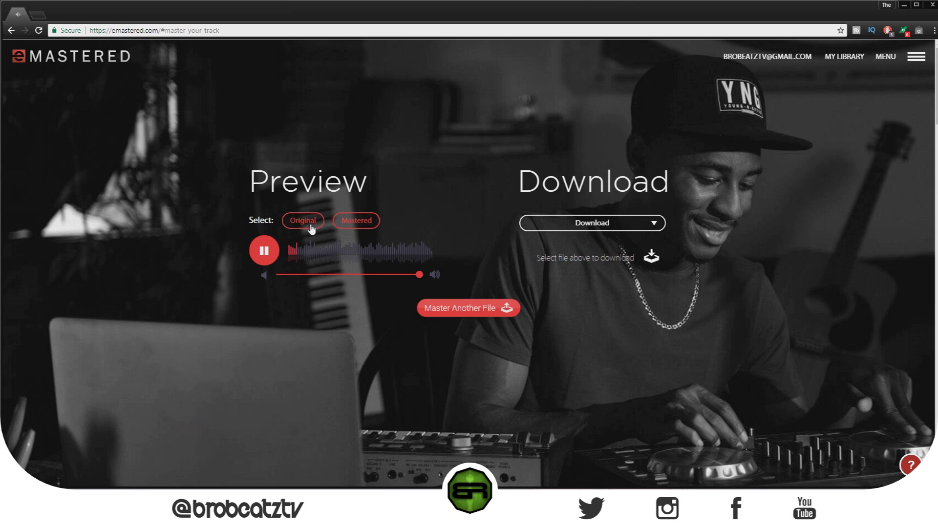
{"action": "left_click", "coordinate": [350, 225]}
{"action": "left_click", "coordinate": [312, 225]}
{"action": "left_click", "coordinate": [363, 226]}
{"action": "left_click", "coordinate": [270, 250]}
{"action": "left_click", "coordinate": [651, 225]}
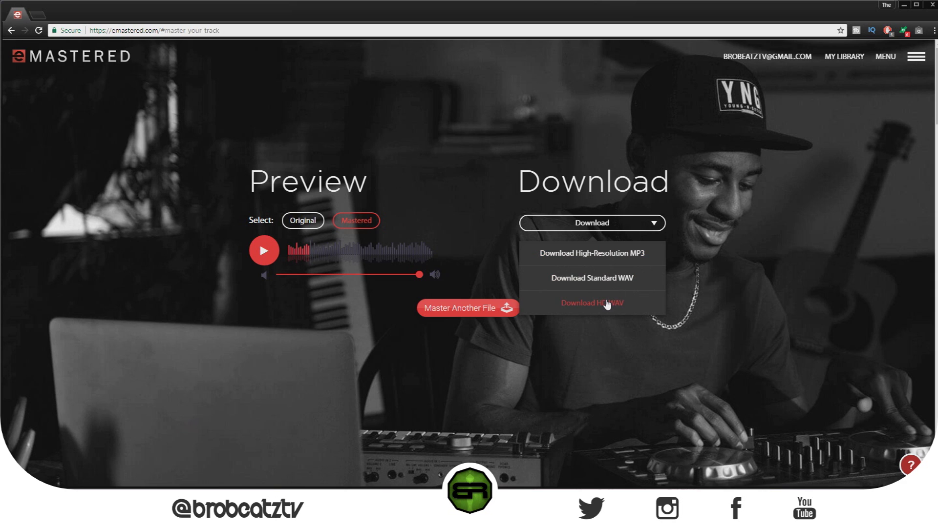
Step: Download the mastered beat as HD WAV and go to My Library
{"action": "left_click", "coordinate": [607, 304]}
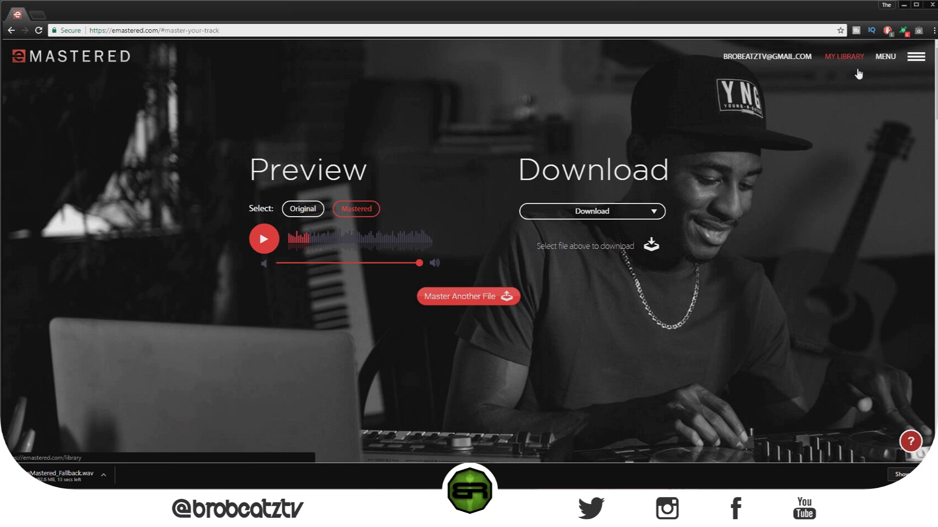
{"action": "left_click", "coordinate": [855, 67]}
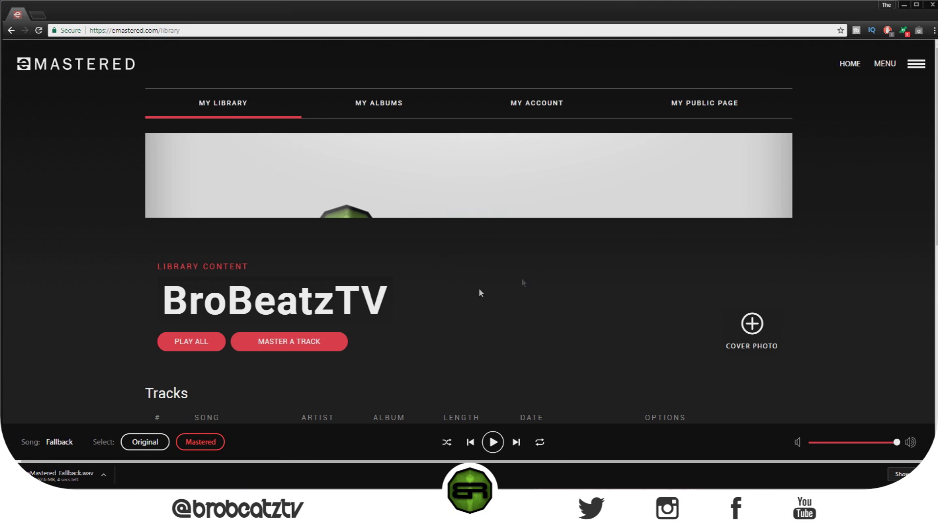
Step: Scroll down My Library to the list of saved tracks
{"action": "scroll", "coordinate": [460, 293], "scroll_direction": "down", "scroll_amount": 2}
{"action": "scroll", "coordinate": [465, 279], "scroll_direction": "down", "scroll_amount": 2}
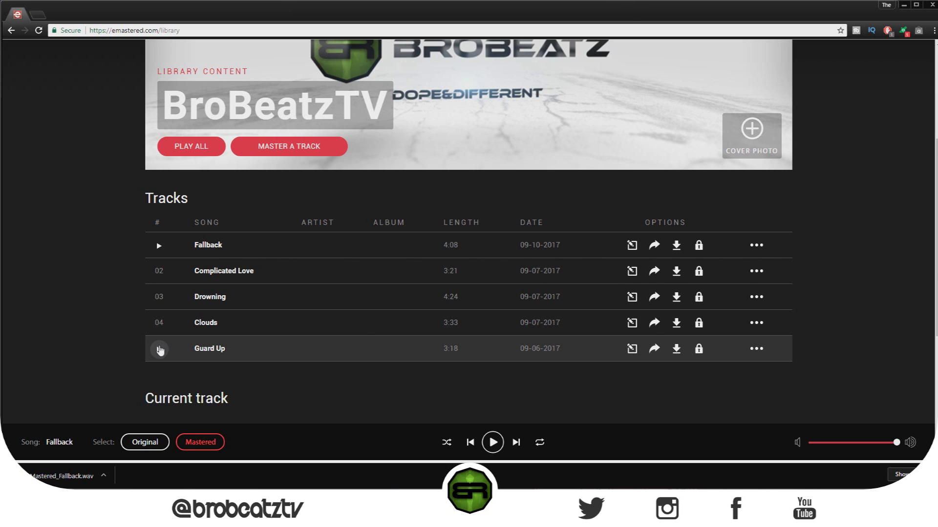
Step: Play Guard Up and Clouds, try Fallback's Share Track and download types
{"action": "left_click", "coordinate": [160, 348]}
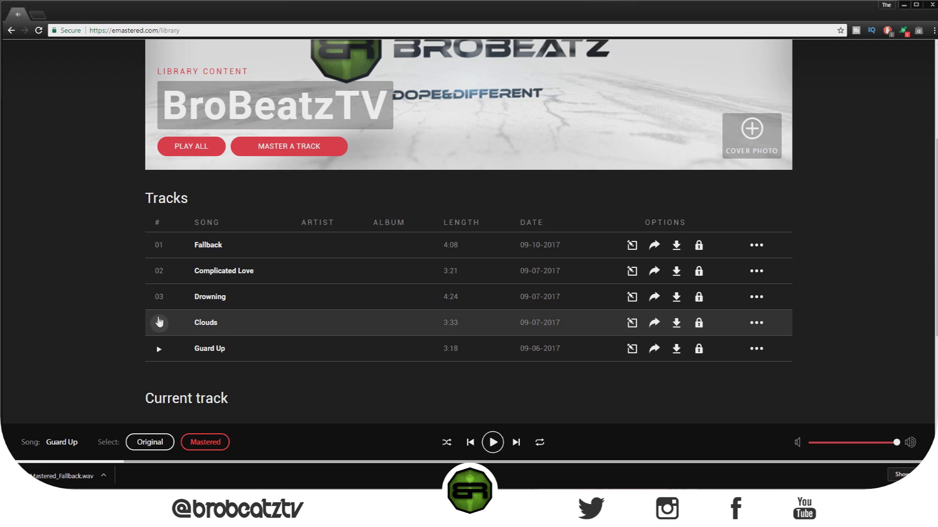
{"action": "left_click", "coordinate": [158, 324]}
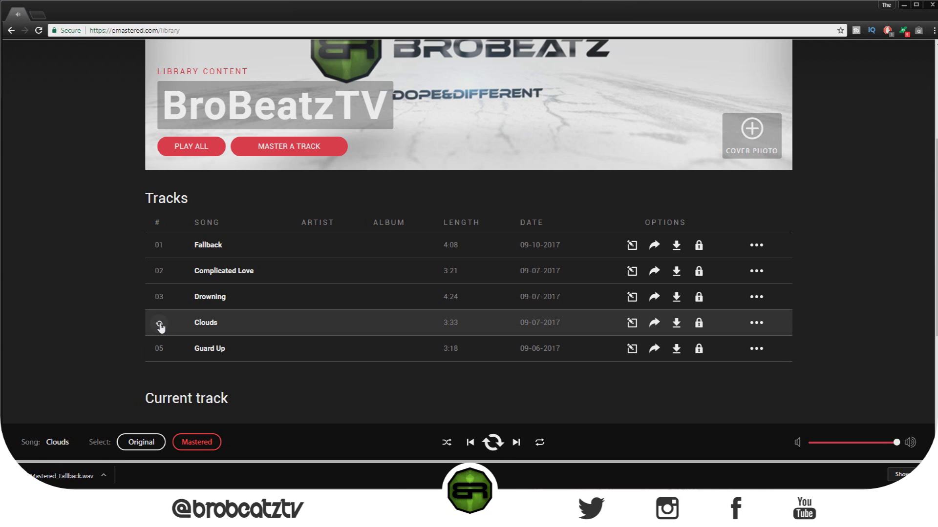
{"action": "left_click", "coordinate": [159, 324]}
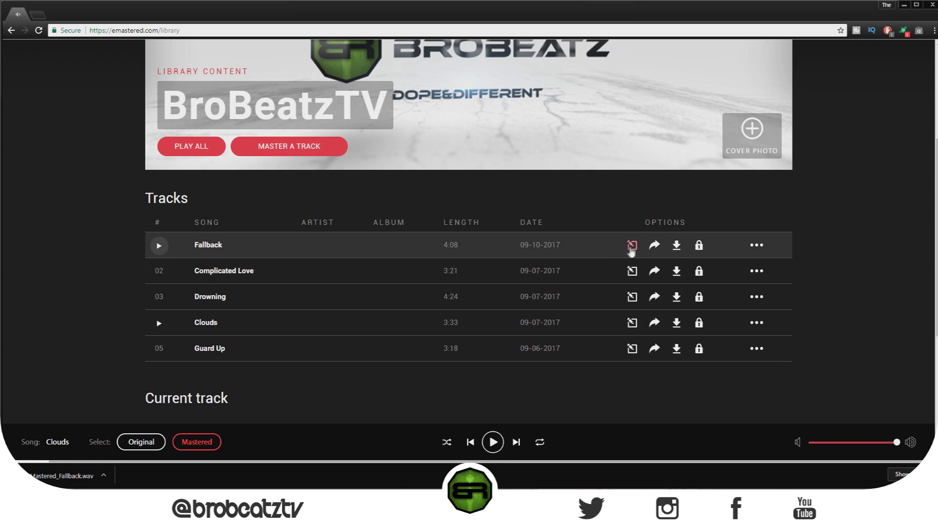
{"action": "left_click", "coordinate": [654, 245]}
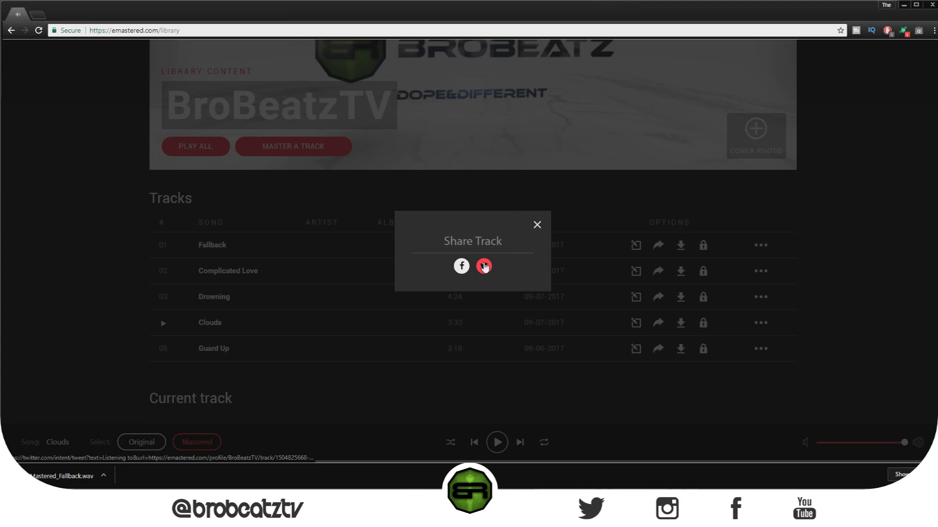
{"action": "left_click", "coordinate": [537, 225]}
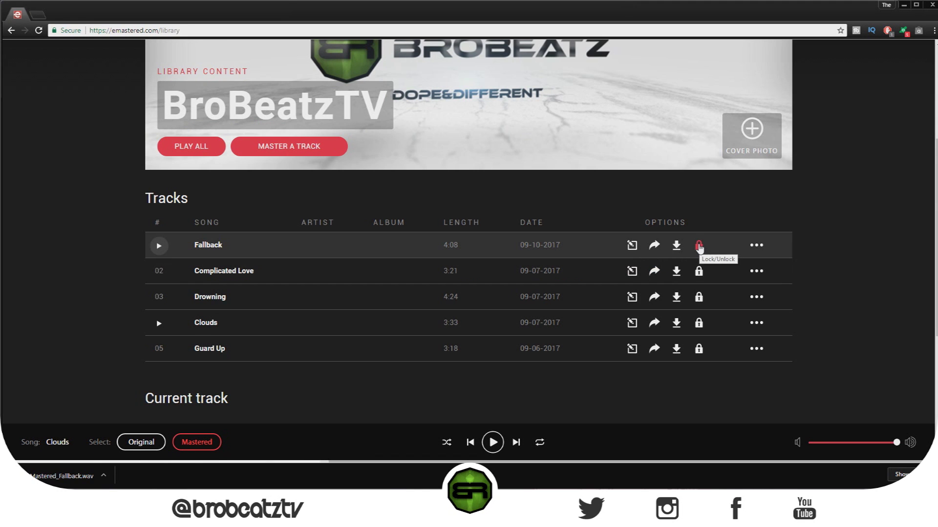
{"action": "left_click", "coordinate": [676, 249]}
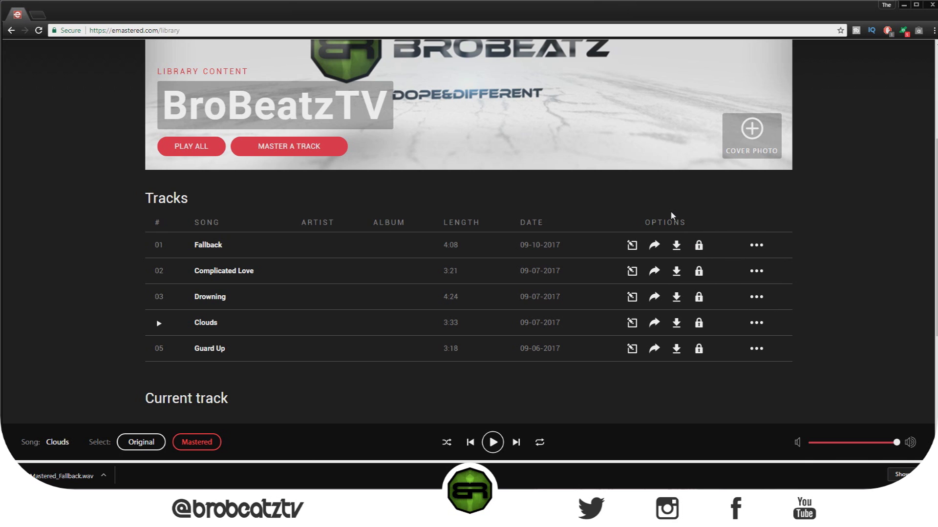
Step: Open Fallback's Edit Track Information and inspect its Album choices
{"action": "left_click", "coordinate": [632, 245]}
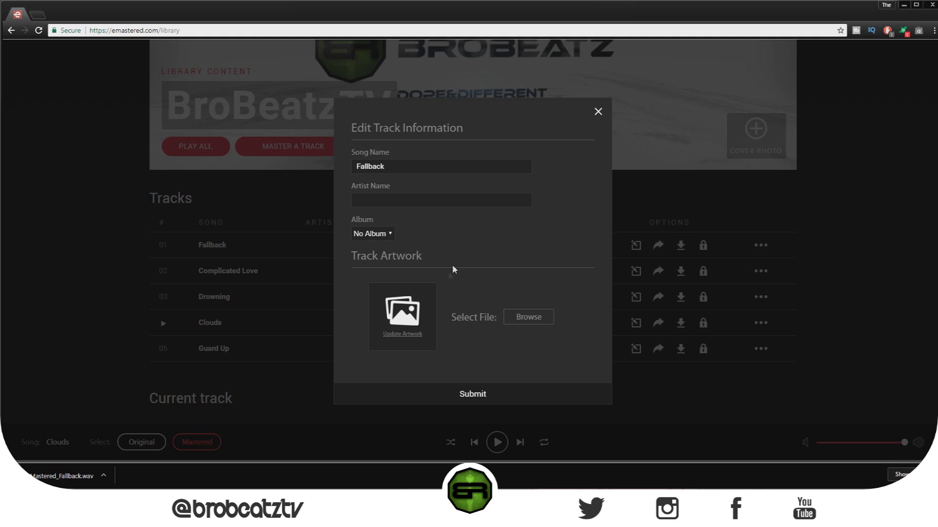
{"action": "left_click", "coordinate": [386, 234]}
{"action": "left_click", "coordinate": [421, 232]}
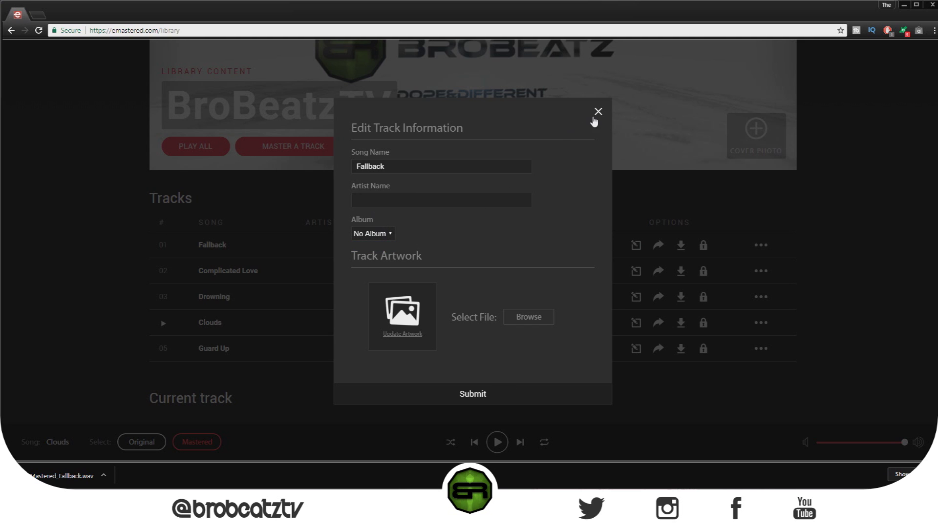